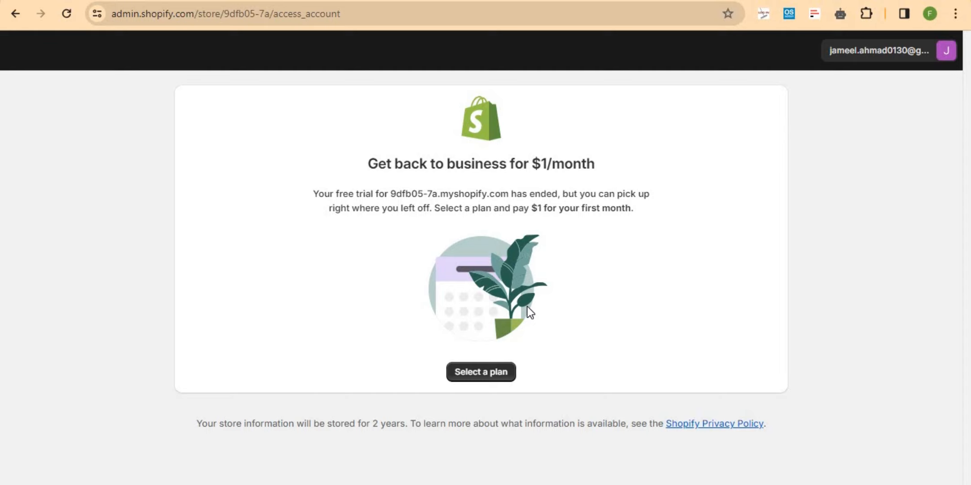
# - From the expired-trial notice, open the plan selection page with Basic, Shopify and Advanced plans
pyautogui.click(480, 374)
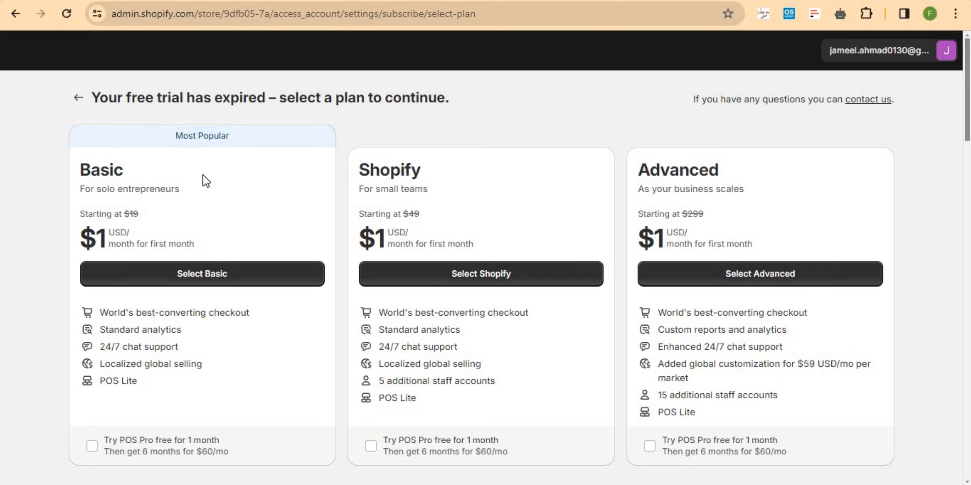
# - Choose the Basic plan to go to its Review and subscribe checkout
pyautogui.click(198, 275)
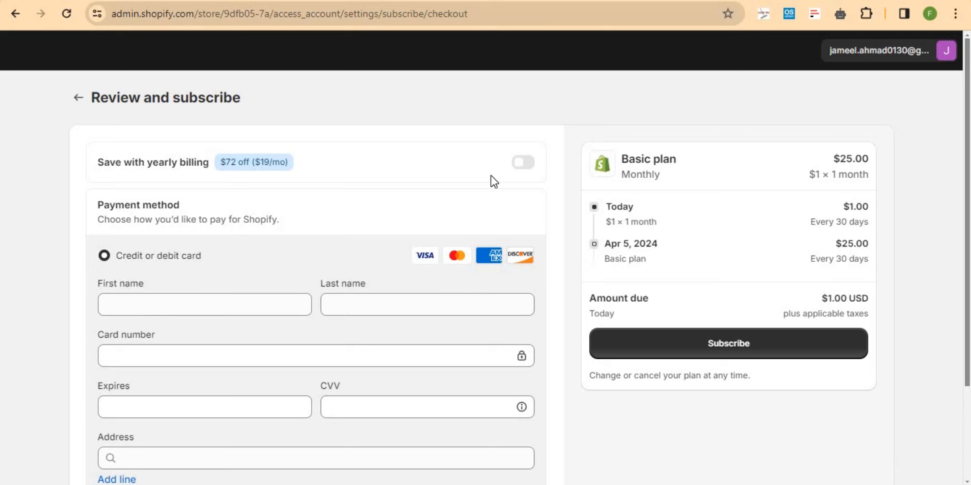
# - Scroll down the Basic plan checkout to reveal the empty payment form
pyautogui.scroll(-2, 563, 304)
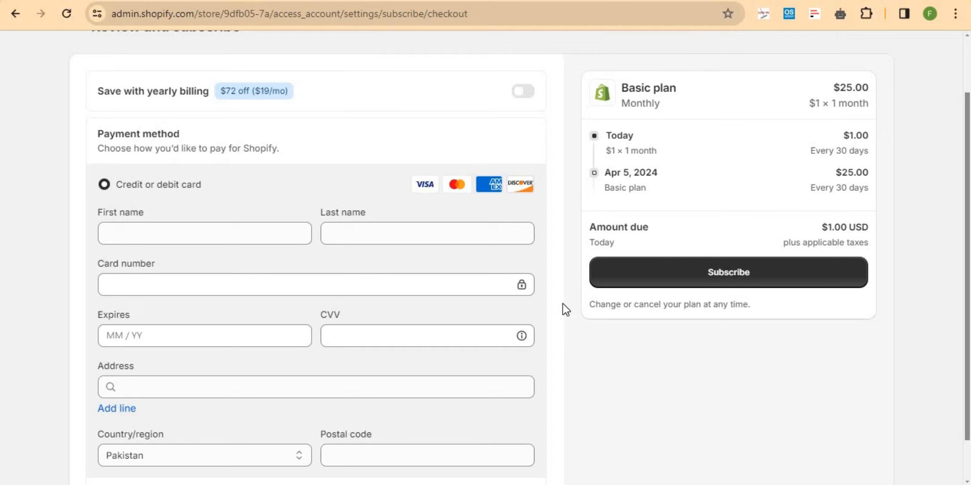
# - Enter the cardholder's first name in First name and surname in Last name on the payment form
pyautogui.click(125, 230)
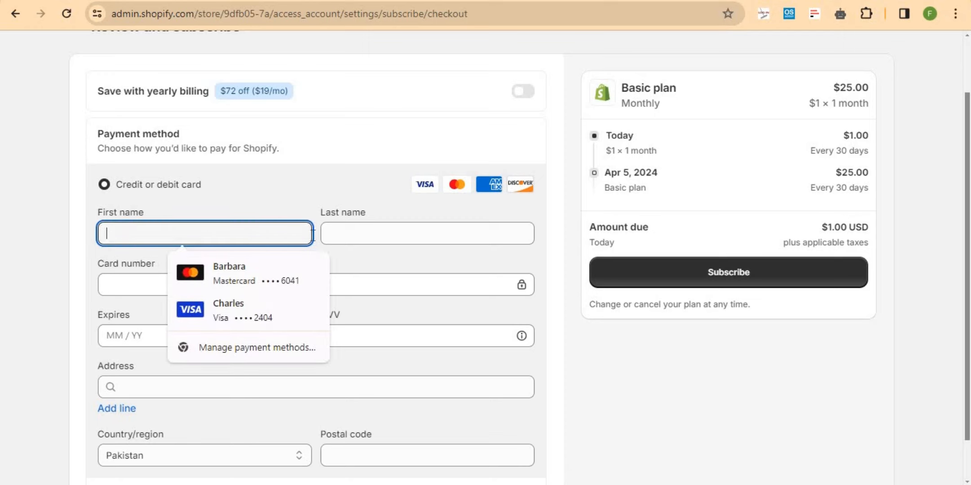
pyautogui.click(343, 234)
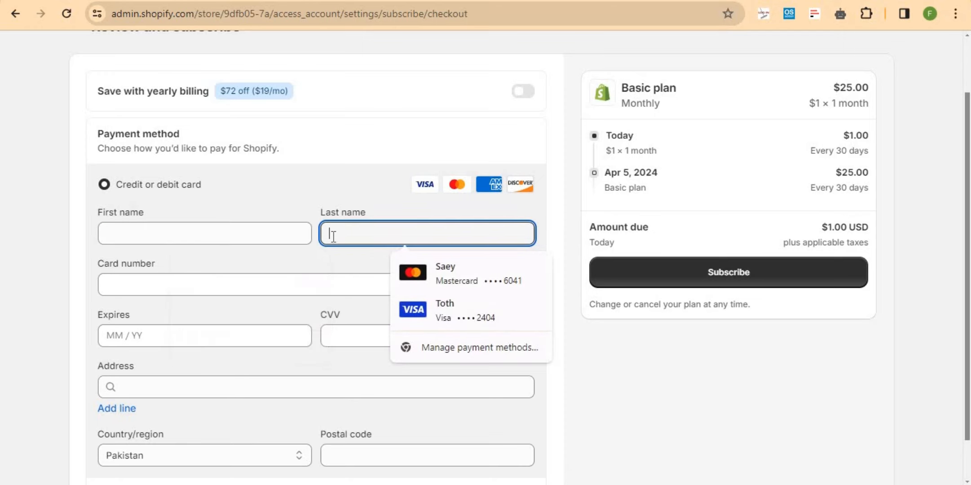
pyautogui.click(246, 236)
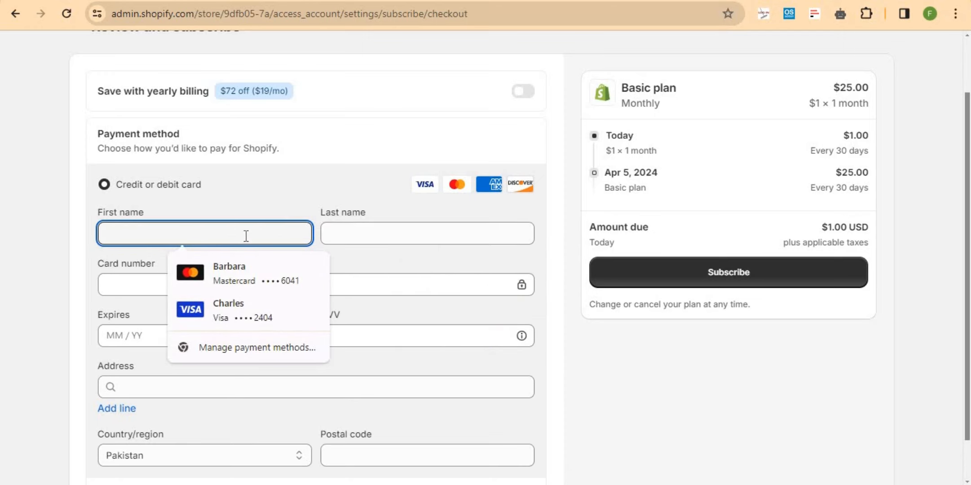
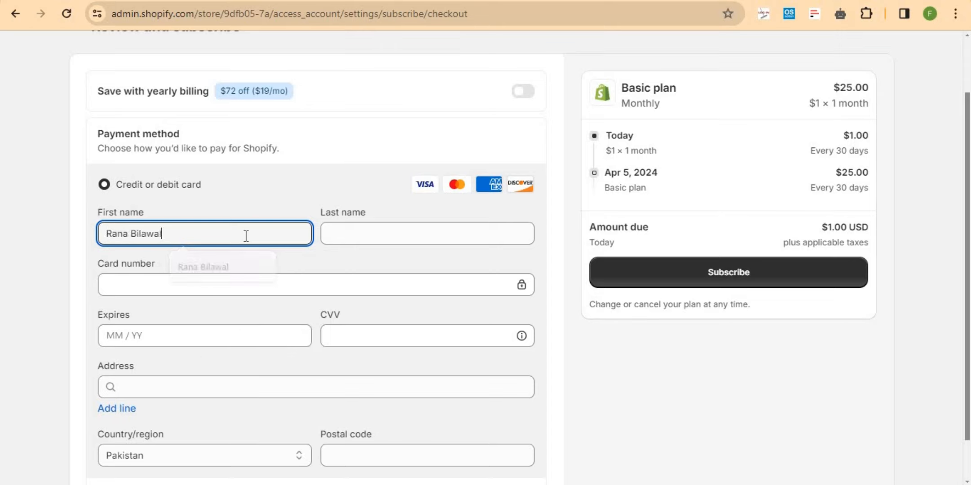
pyautogui.press('Tab')
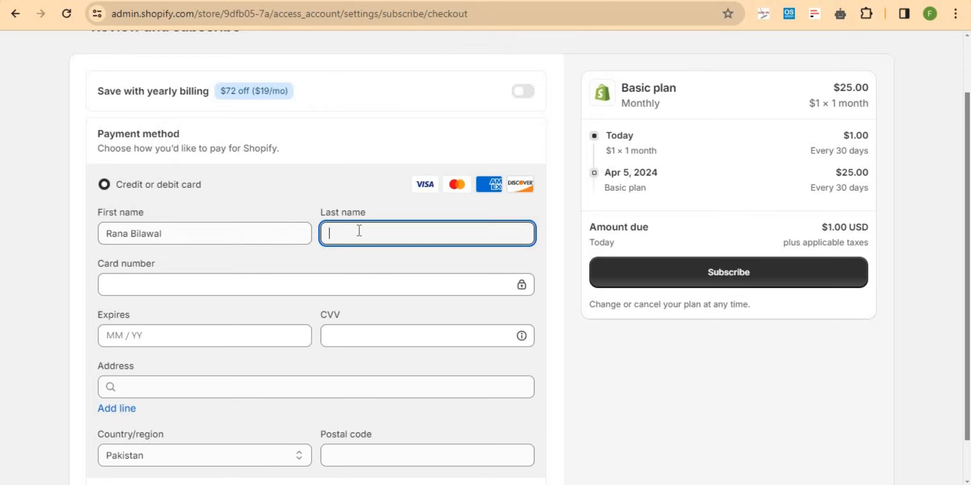
pyautogui.click(168, 233)
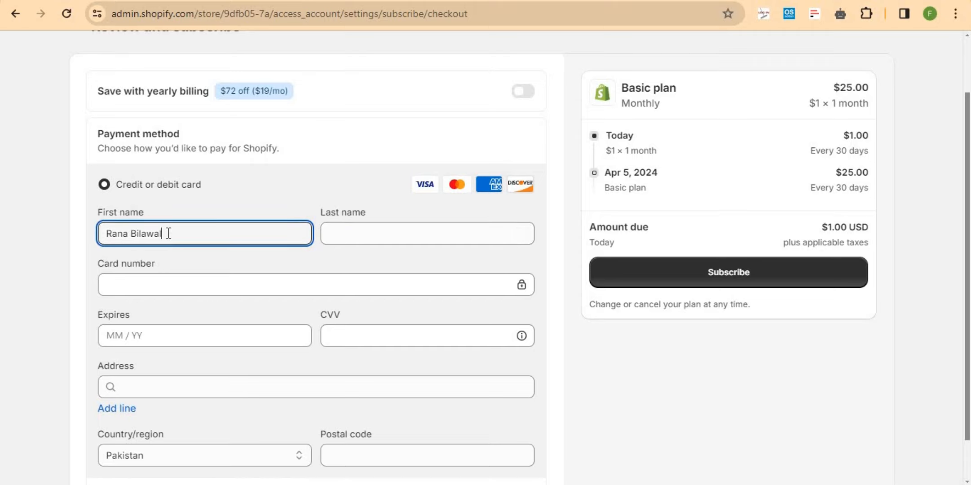
pyautogui.press('BackSpace')
pyautogui.press('BackSpace')
pyautogui.press('BackSpace')
pyautogui.press('BackSpace')
pyautogui.press('BackSpace')
pyautogui.press('BackSpace')
pyautogui.press('BackSpace')
pyautogui.press('BackSpace')
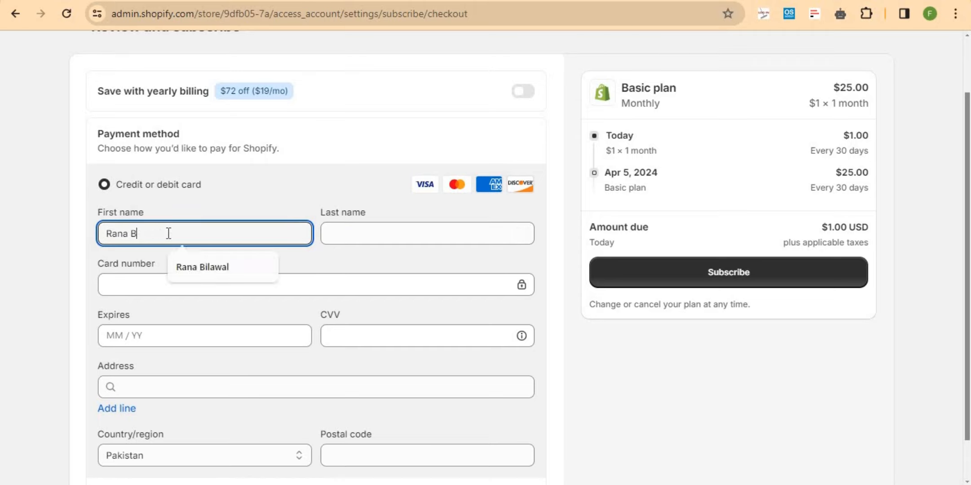
pyautogui.press('Tab')
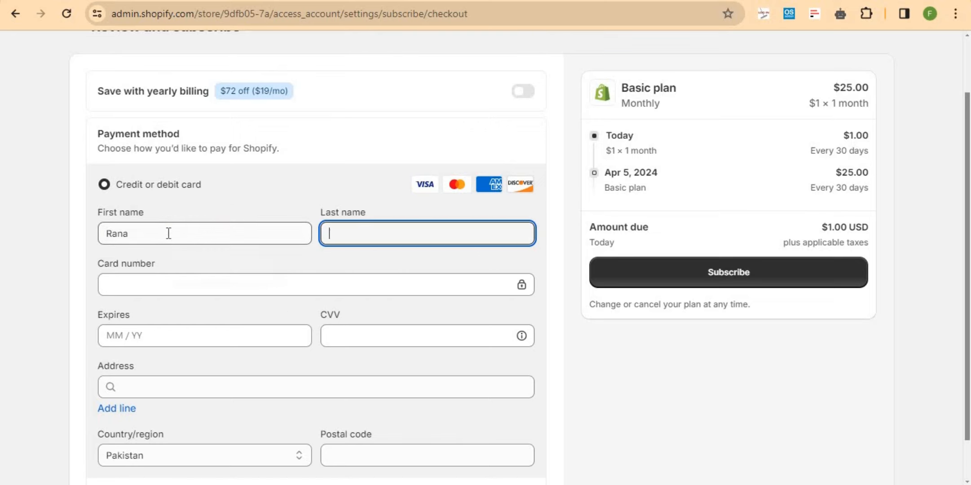
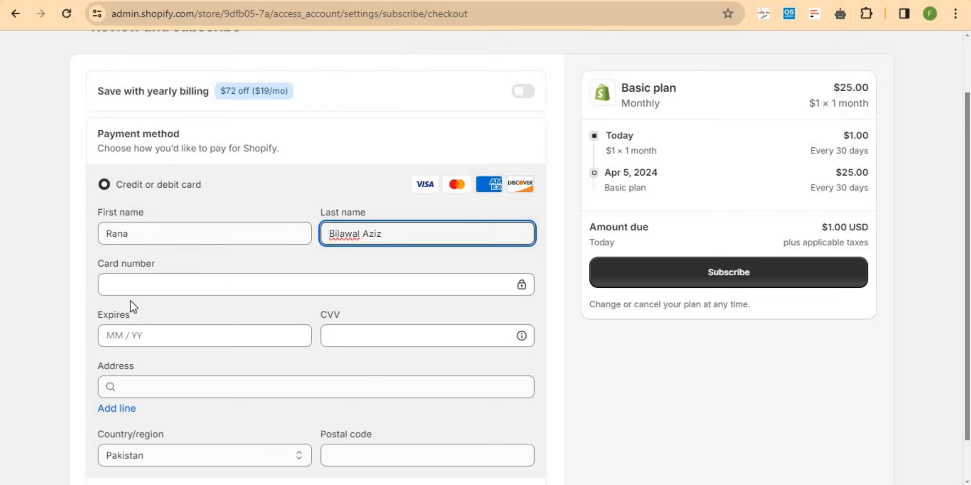
pyautogui.click(175, 282)
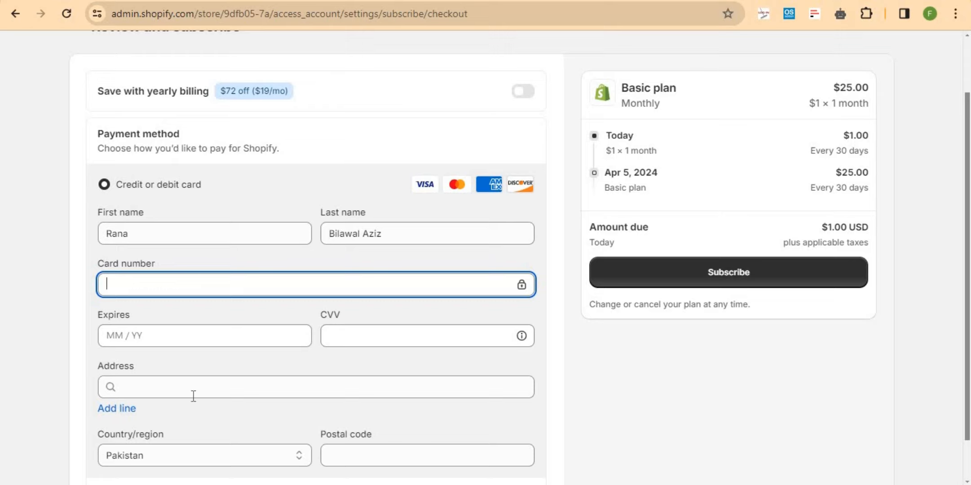
pyautogui.click(178, 387)
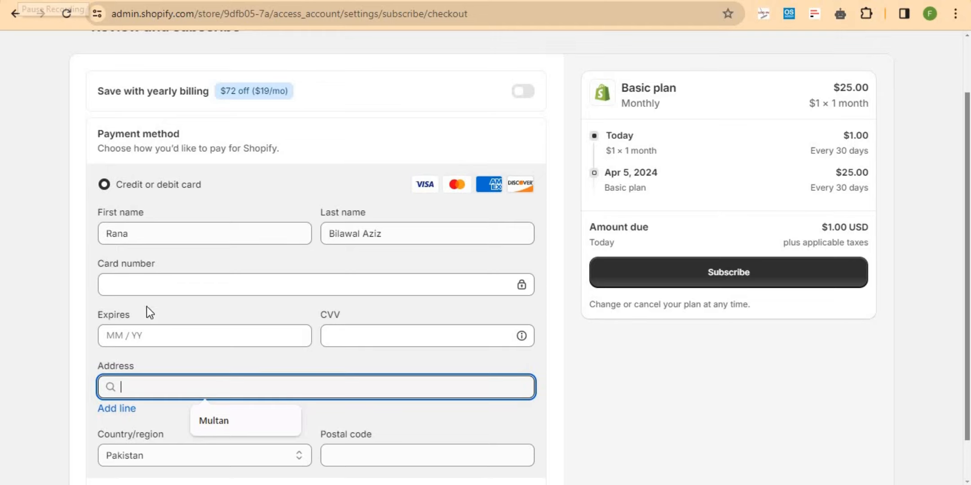
pyautogui.click(152, 279)
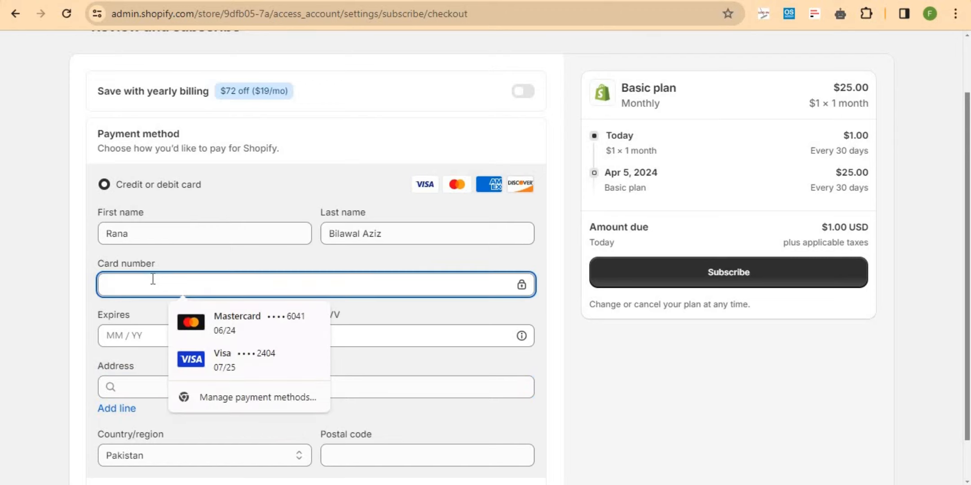
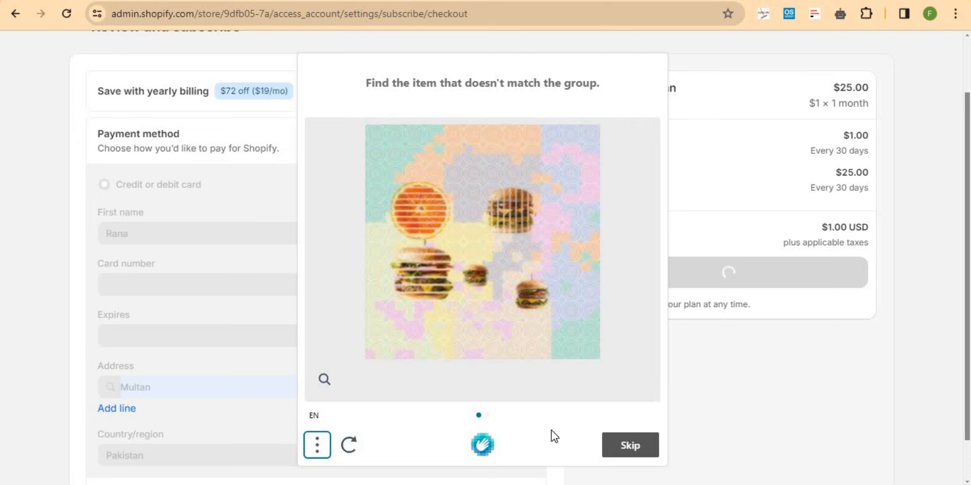
# - Cycle through the verification puzzles, marking the odd balls and submitting, then load a fresh puzzle after the failed attempt
pyautogui.click(618, 447)
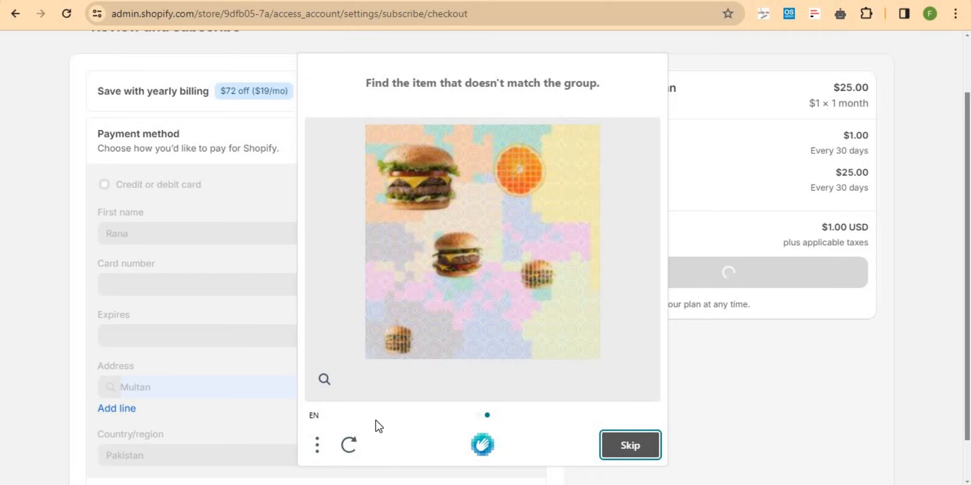
pyautogui.click(346, 444)
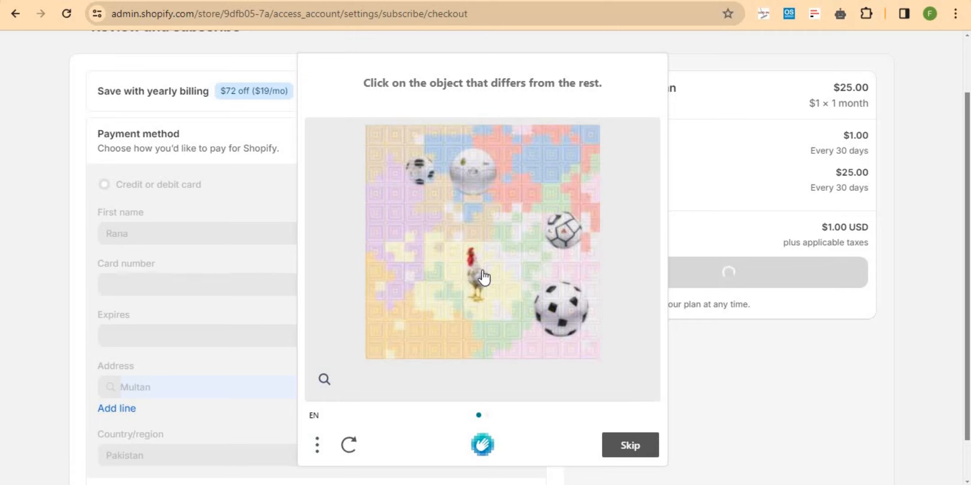
pyautogui.click(477, 171)
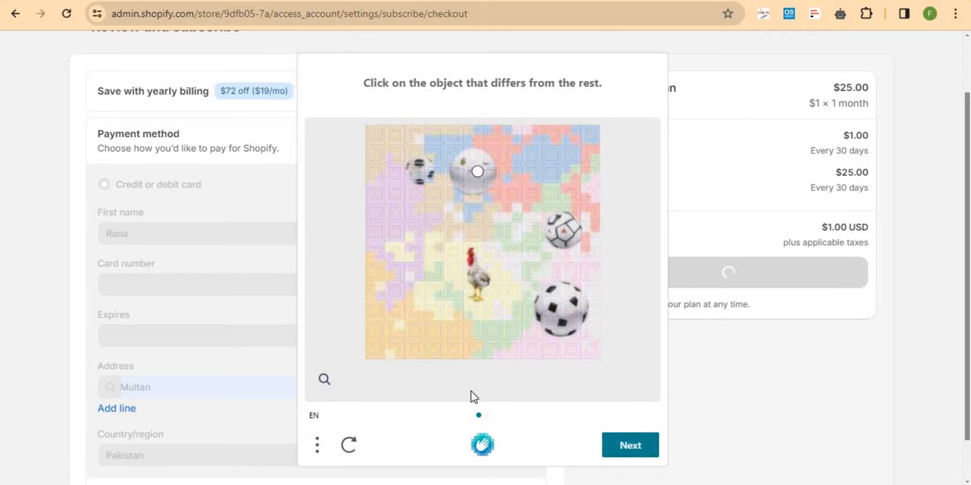
pyautogui.click(621, 447)
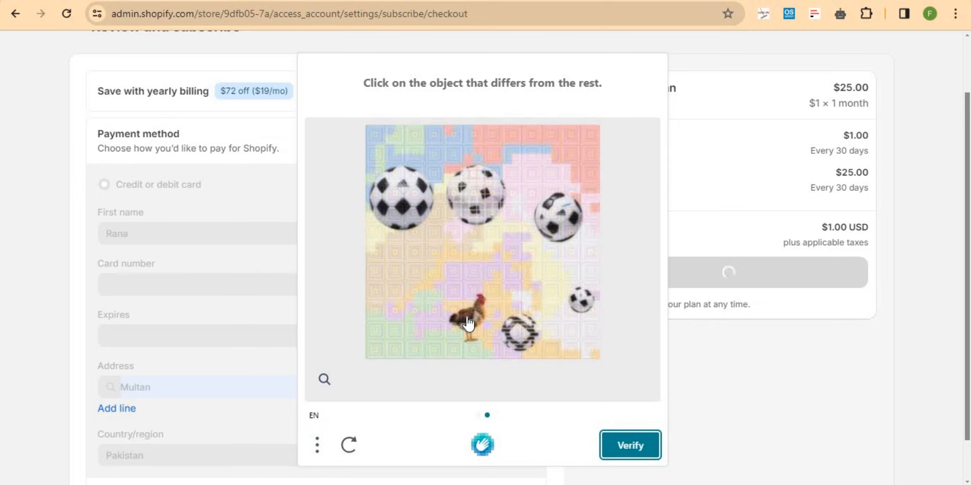
pyautogui.click(583, 300)
pyautogui.click(627, 443)
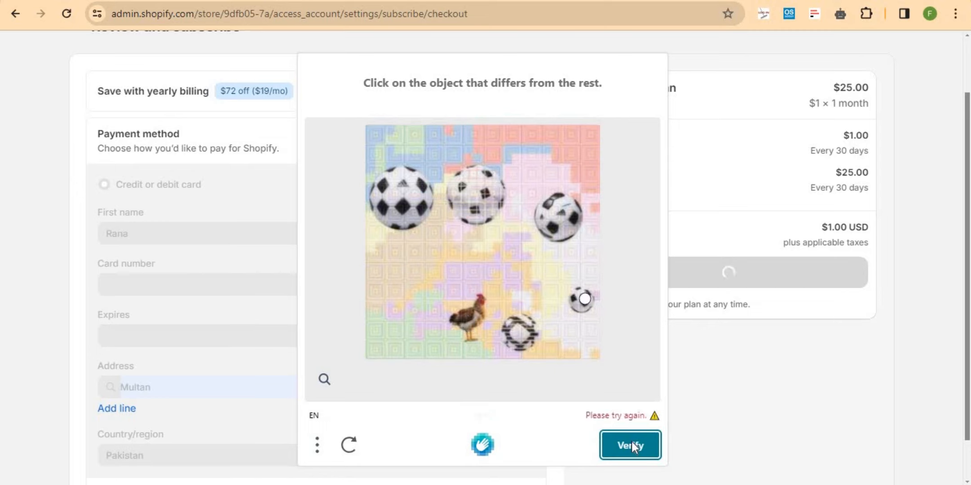
pyautogui.click(348, 445)
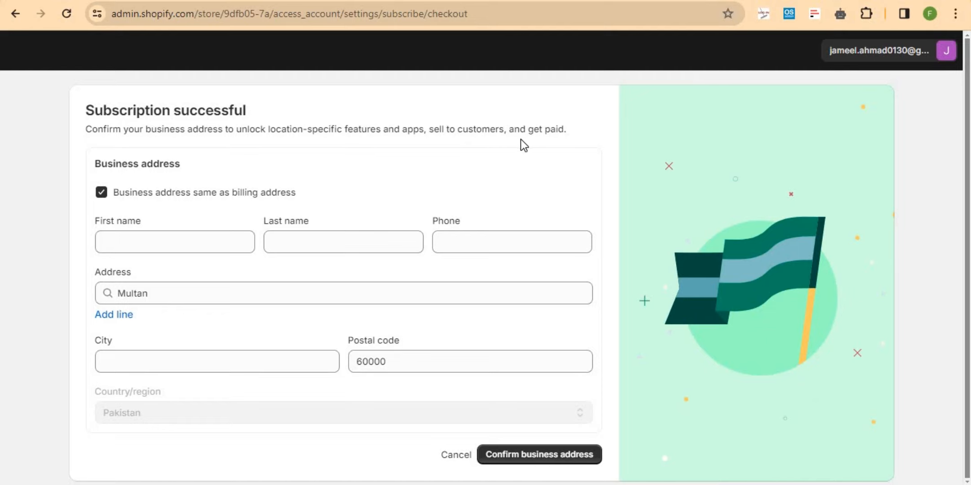
# - Cancel the business address confirmation to reach the Plan page's $1.00 USD monthly billing cycle
pyautogui.click(156, 242)
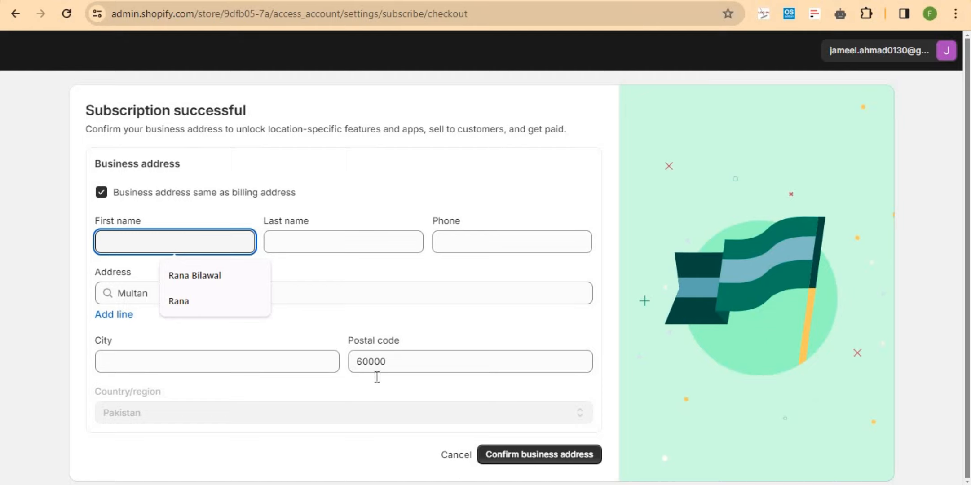
pyautogui.click(466, 457)
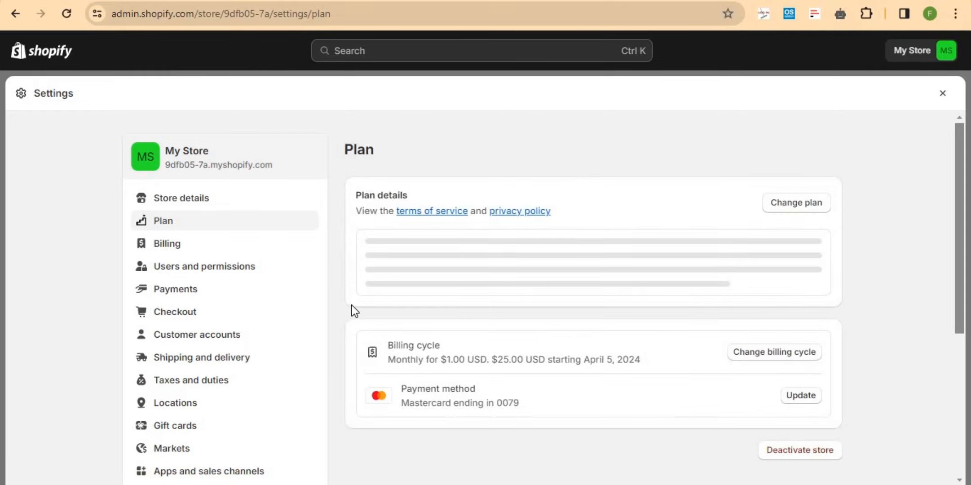
# - Review the Shopify Lite $1/month plan and Mastercard payment method, then go to Billing
pyautogui.scroll(-2, 338, 314)
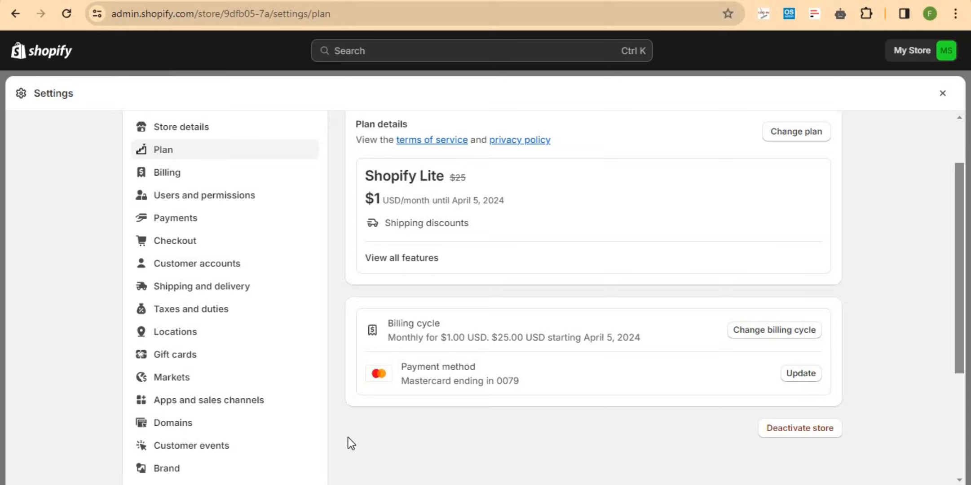
pyautogui.scroll(2, 348, 438)
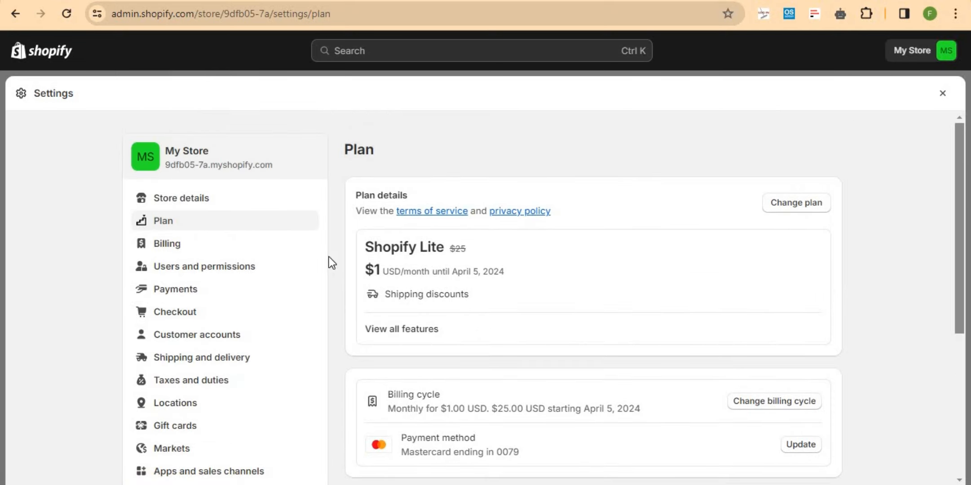
pyautogui.click(178, 253)
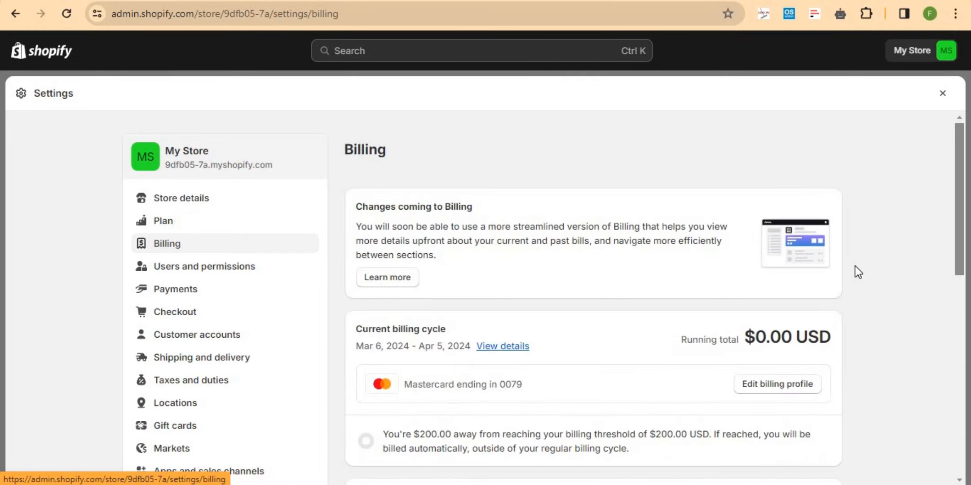
# - Confirm the $1.00 bill is marked Paid under Past bills, then head to Shipping and delivery
pyautogui.scroll(-10, 902, 305)
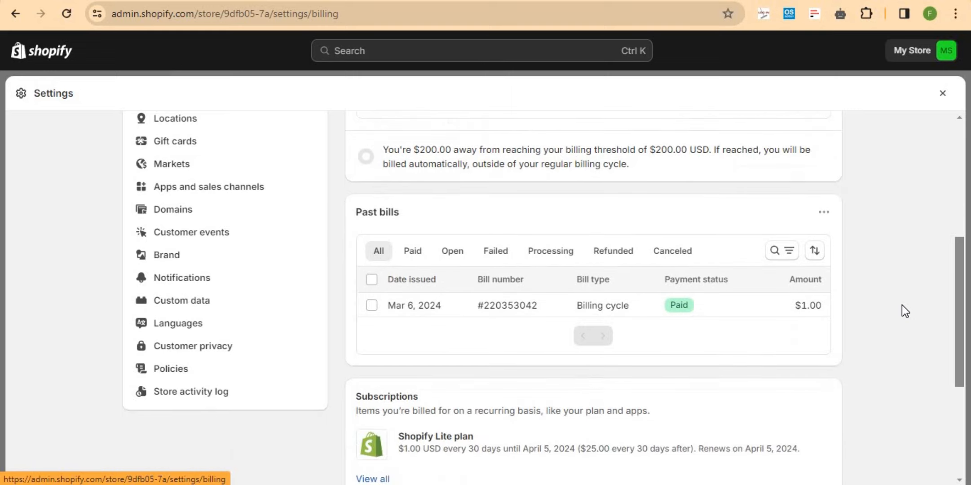
pyautogui.scroll(8, 901, 305)
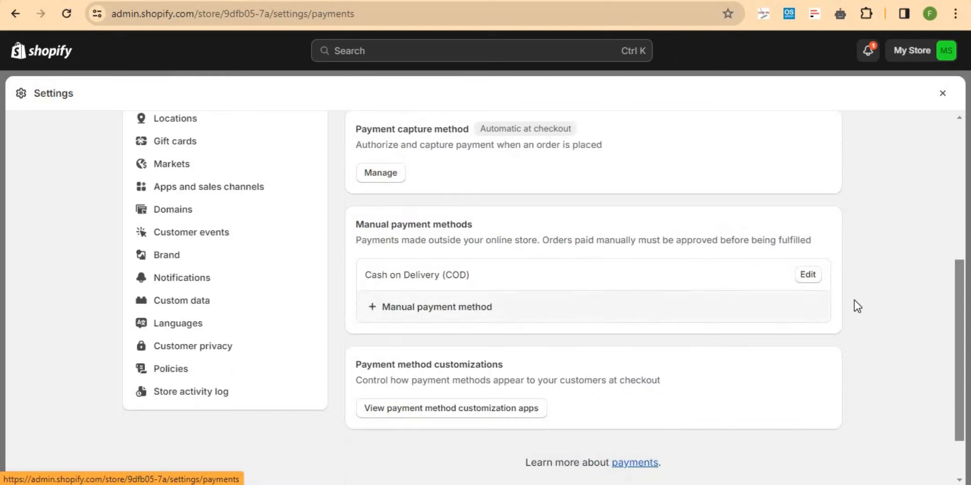
pyautogui.scroll(5, 882, 302)
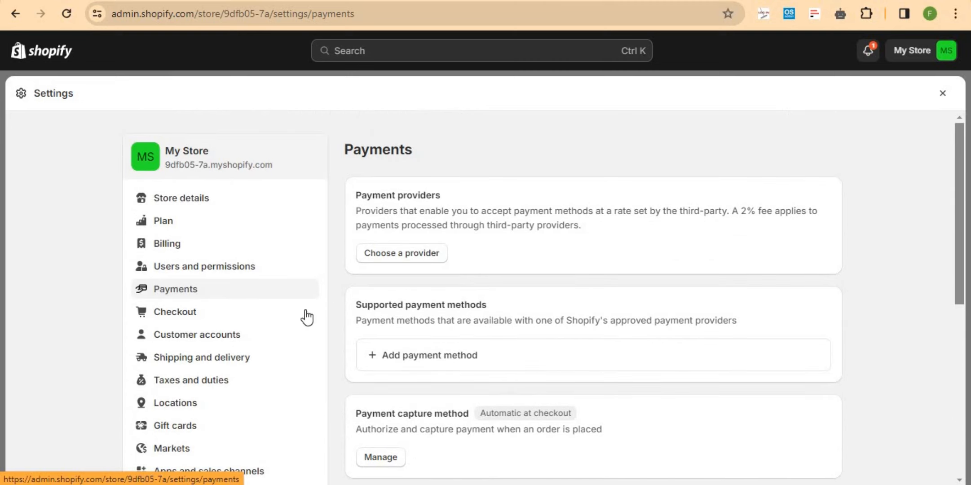
pyautogui.scroll(-2, 304, 317)
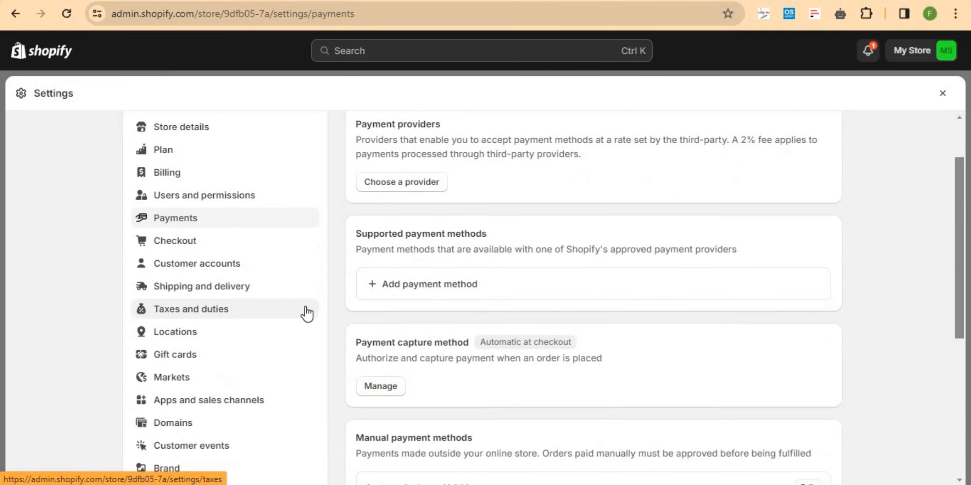
pyautogui.click(195, 296)
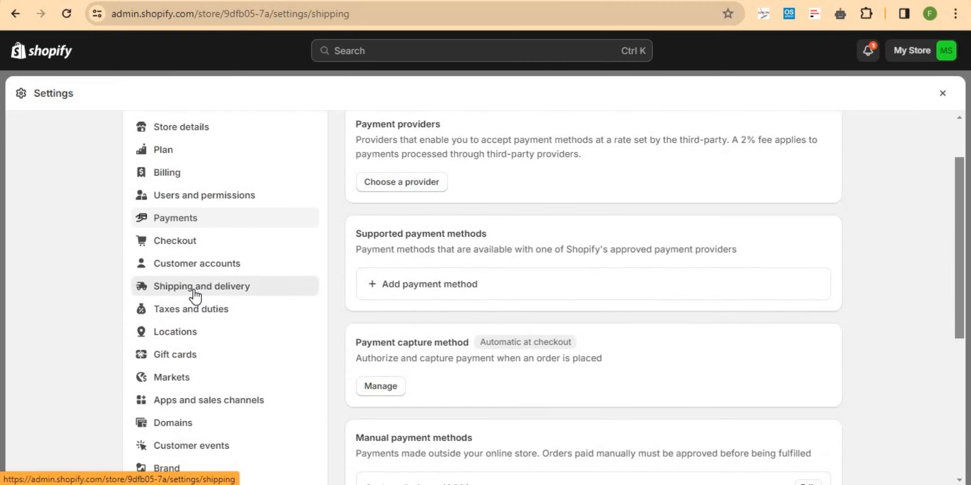